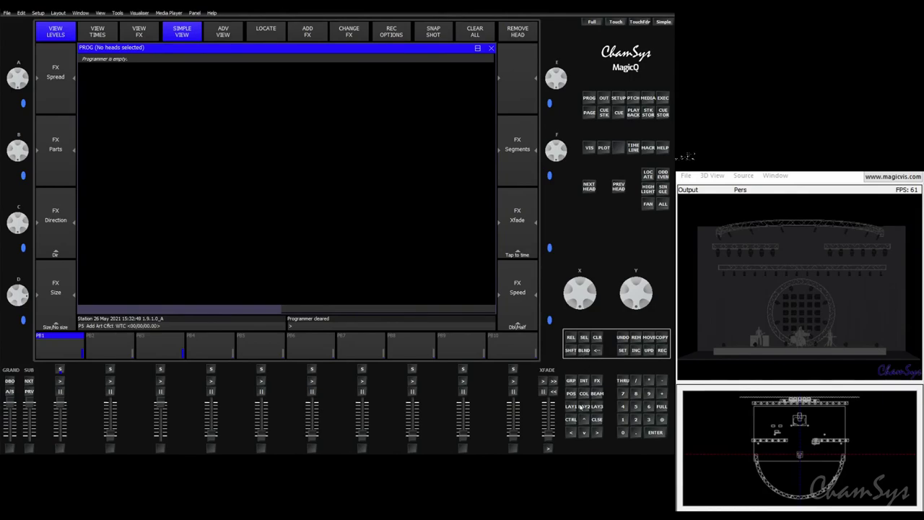
# Step: On LAY1, select and locate group G7 MavMK2Spot, then open the ADD FX file manager
pyautogui.click(572, 408)
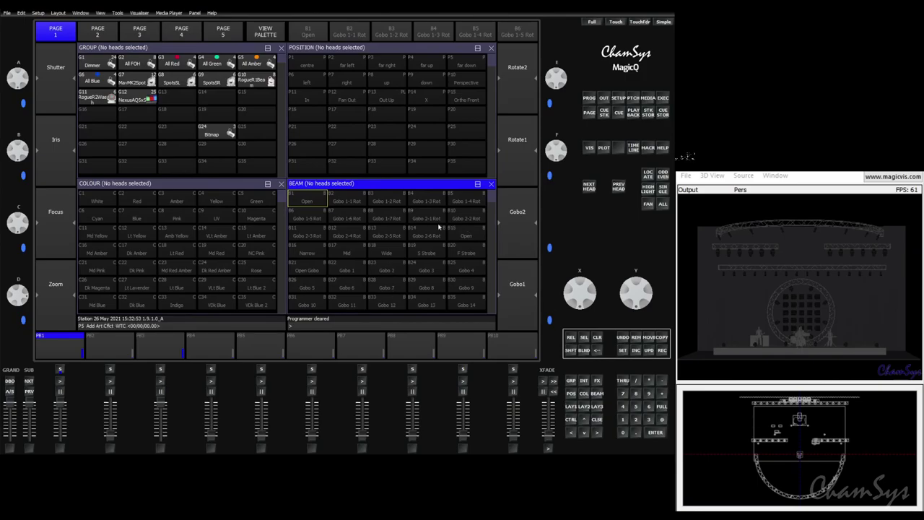
pyautogui.click(132, 81)
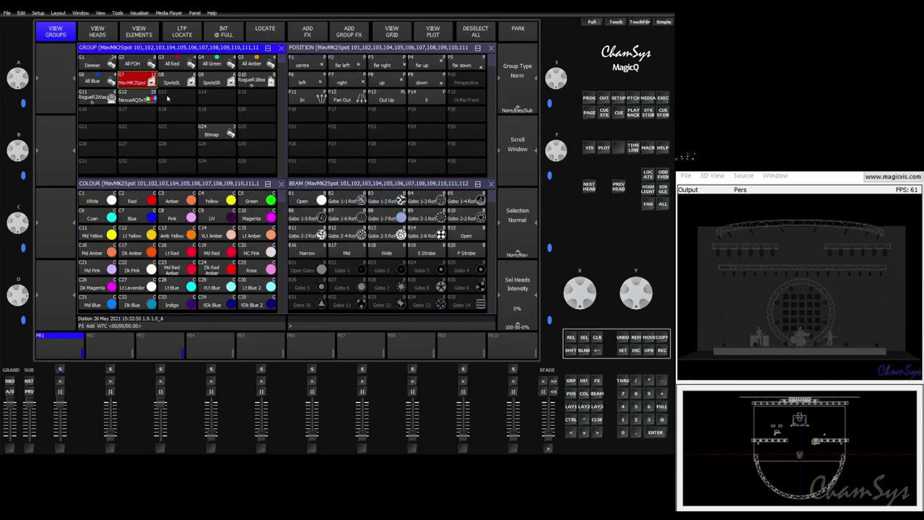
pyautogui.click(646, 175)
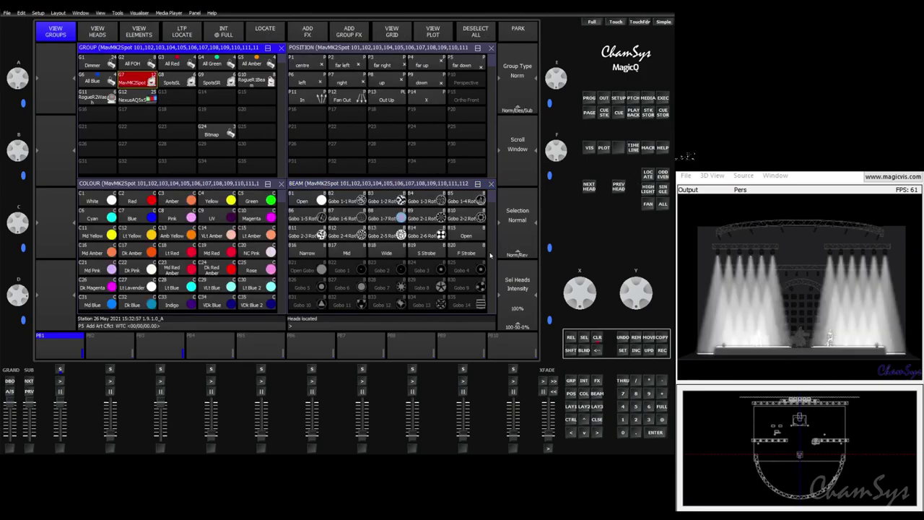
pyautogui.click(307, 28)
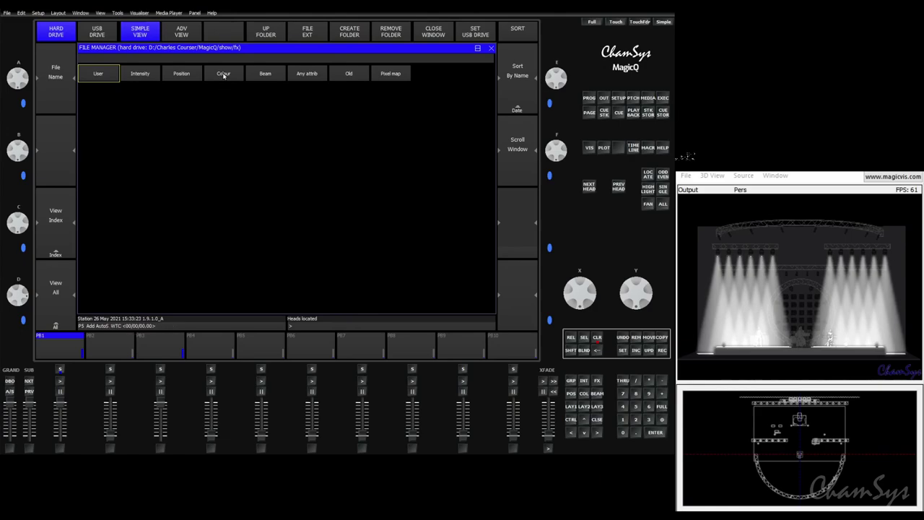
# Step: Load the 3col effect file from the Colour category
pyautogui.click(222, 75)
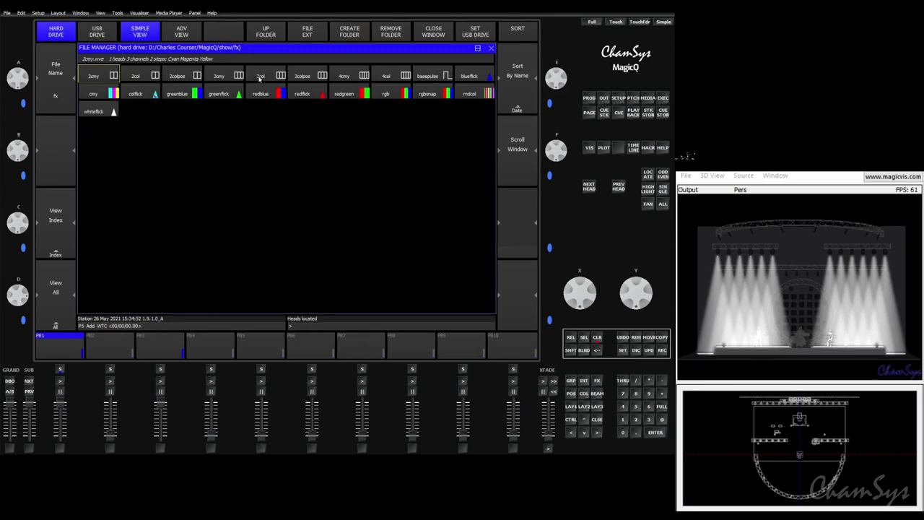
pyautogui.click(258, 78)
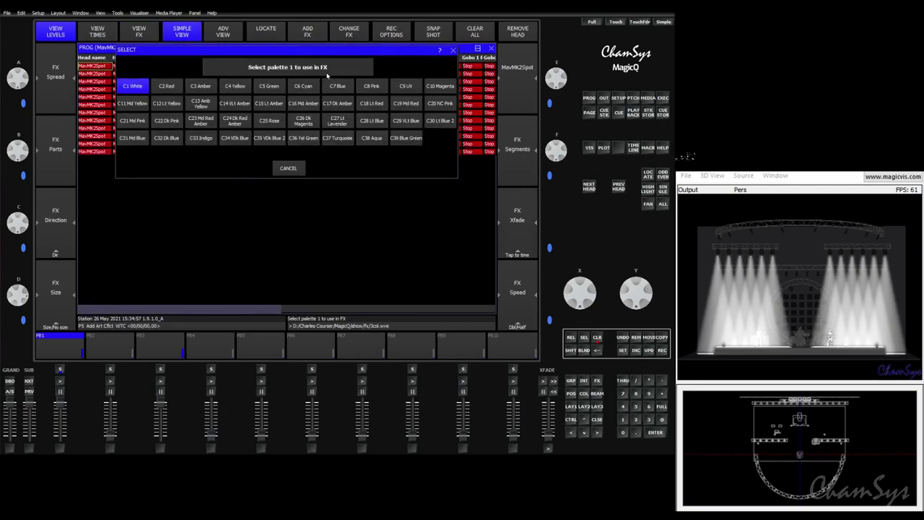
# Step: Choose C2 Red, C1 White and C7 Blue as the 3col effect's three palettes
pyautogui.click(166, 88)
pyautogui.click(137, 87)
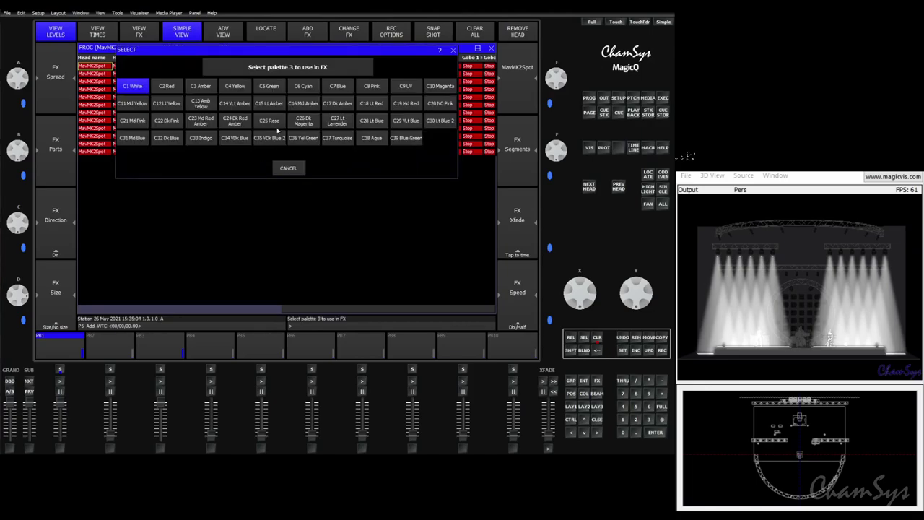
pyautogui.click(337, 86)
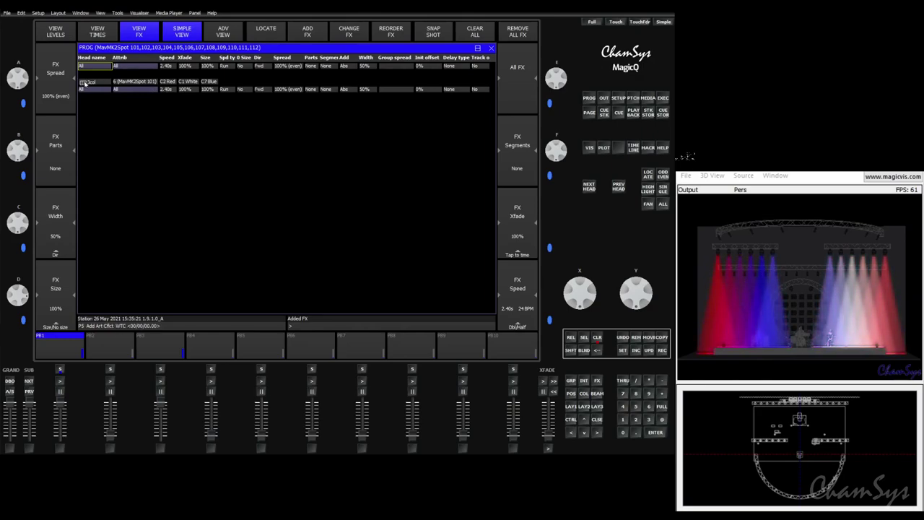
# Step: Give the 3col effect on MavMK2Spot 101–112 a 25% crossfade in View FX
pyautogui.click(142, 84)
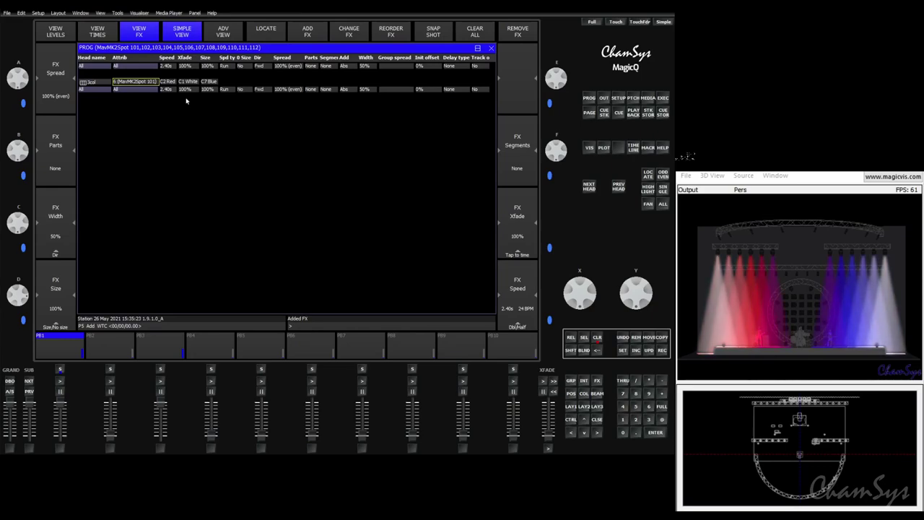
pyautogui.moveTo(167, 82); pyautogui.dragTo(209, 82)
pyautogui.click(177, 85)
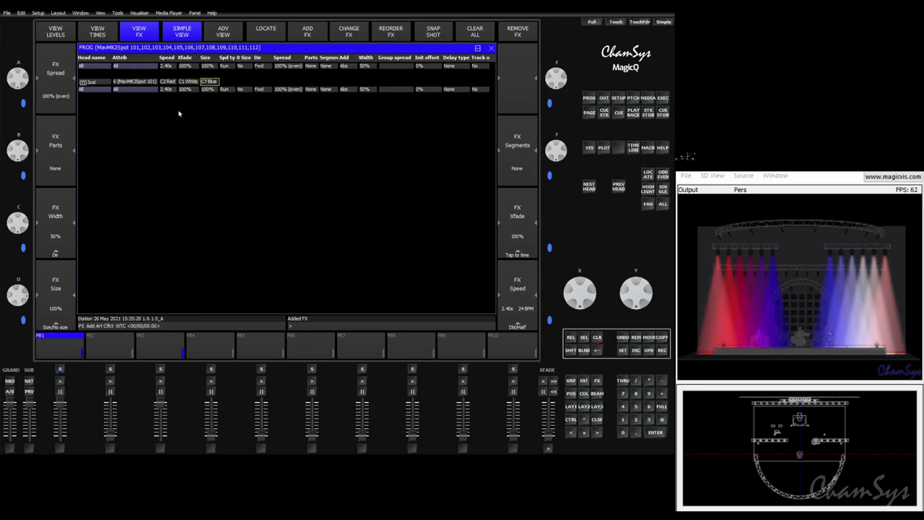
pyautogui.click(189, 88)
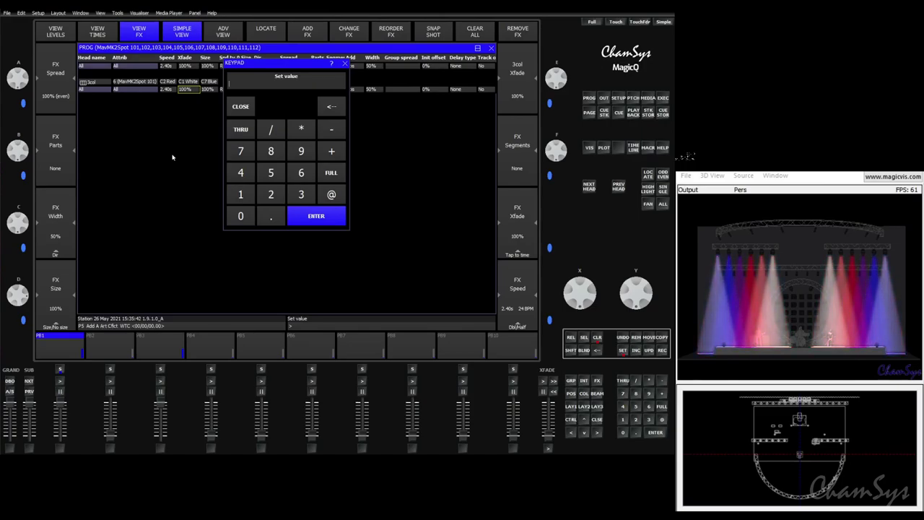
pyautogui.write('25')
pyautogui.press('Return')
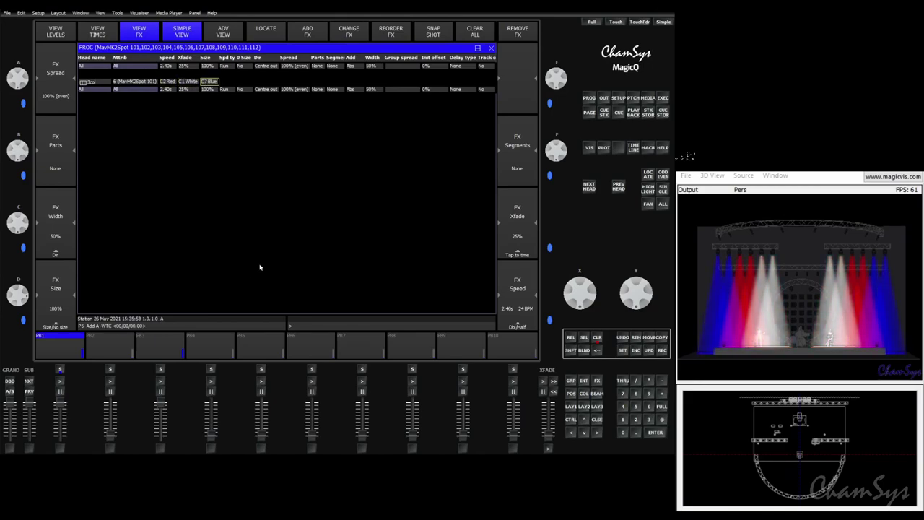
# Step: Swap the effect's palettes to C6 Cyan, C4 Yellow and C10 Magenta
pyautogui.click(171, 84)
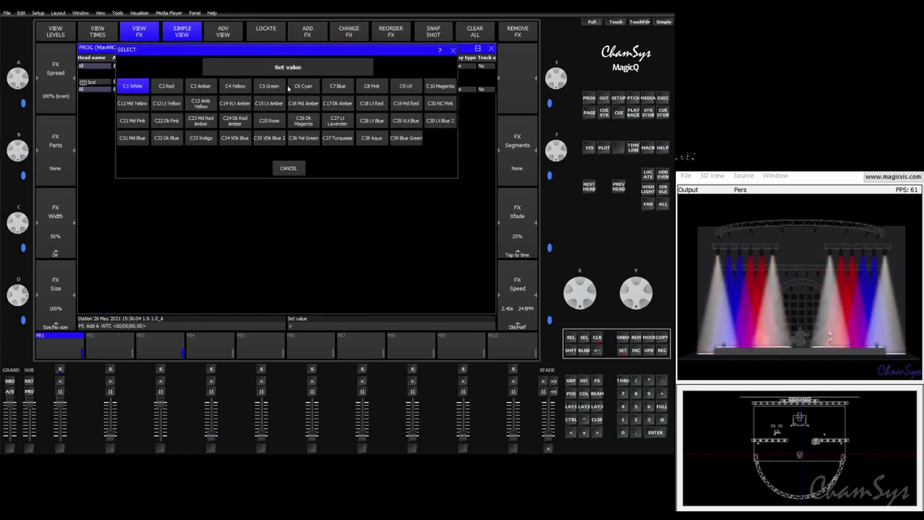
pyautogui.click(302, 88)
pyautogui.click(194, 85)
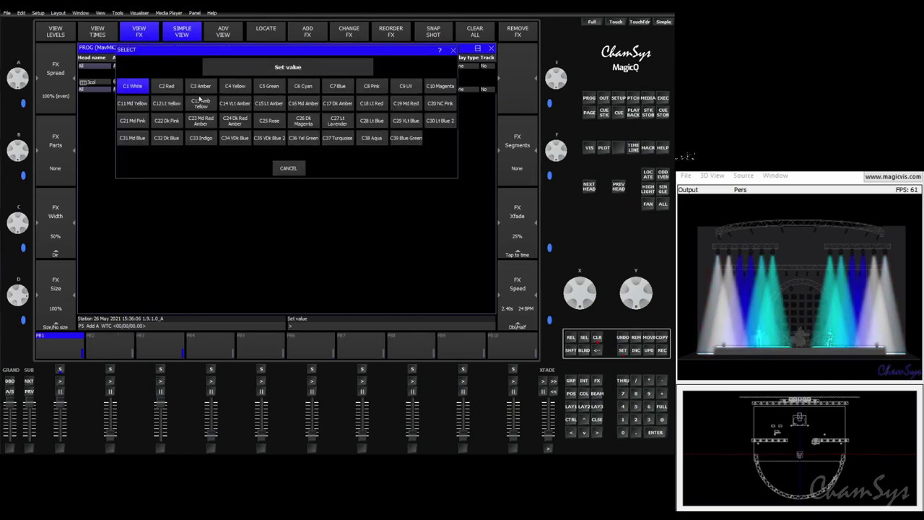
pyautogui.click(236, 86)
pyautogui.click(214, 84)
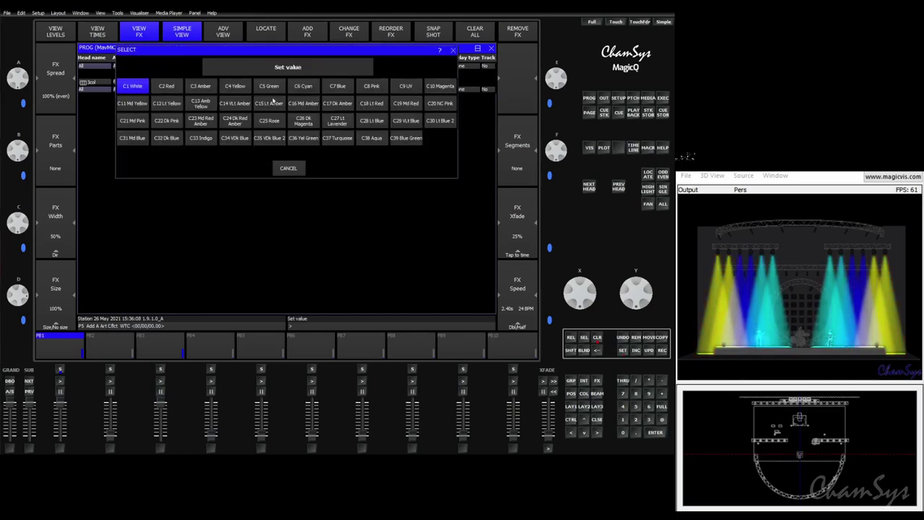
pyautogui.click(438, 87)
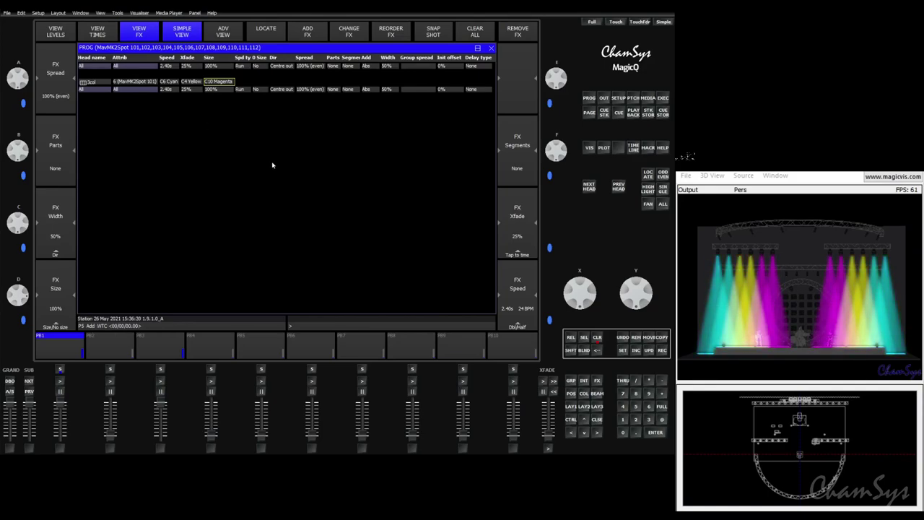
# Step: Record the effect to playback 1 named CMY, clear the programmer, and run PB1
pyautogui.click(661, 351)
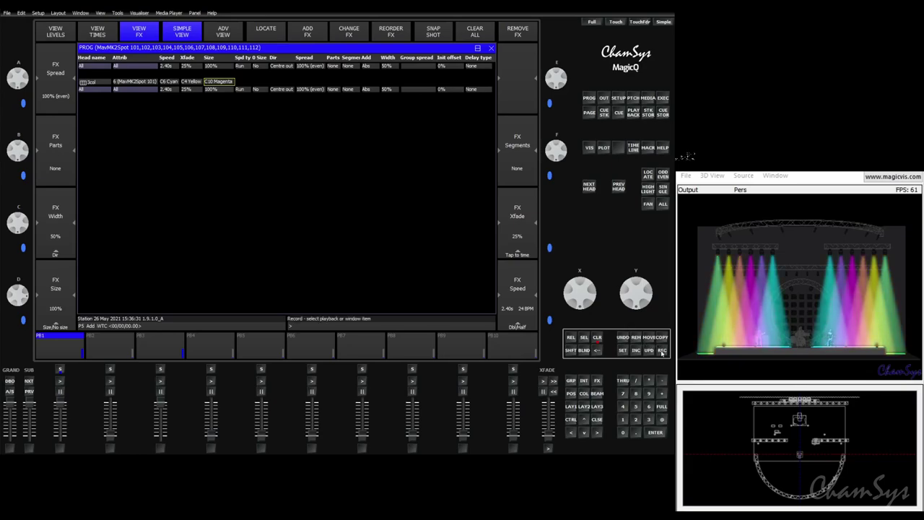
pyautogui.click(261, 353)
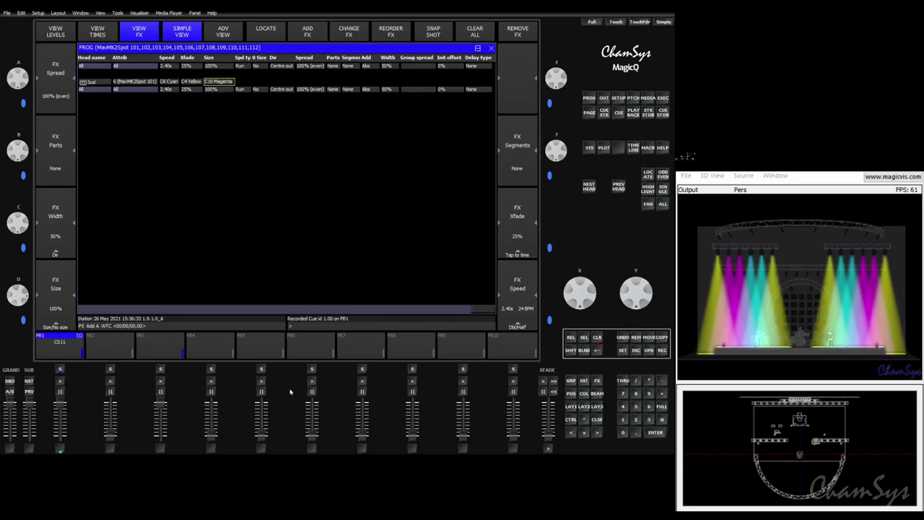
pyautogui.click(621, 351)
pyautogui.click(58, 349)
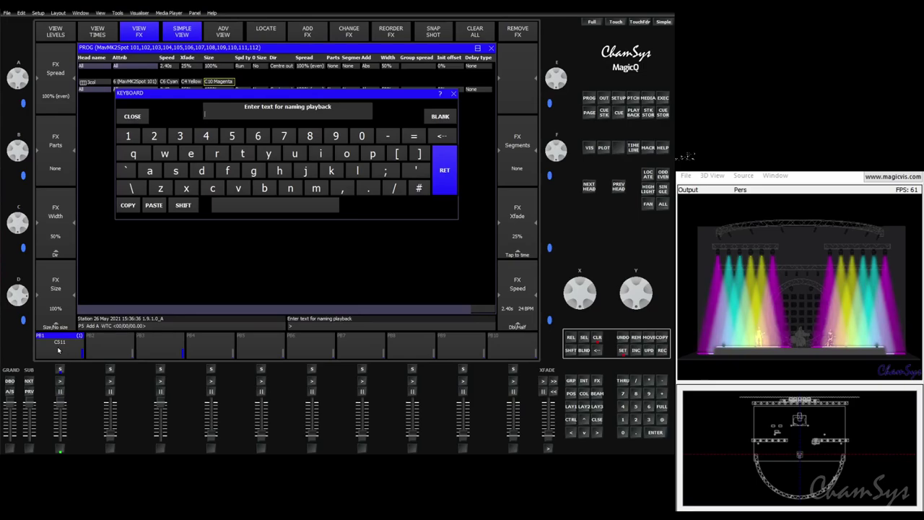
pyautogui.write('CMY')
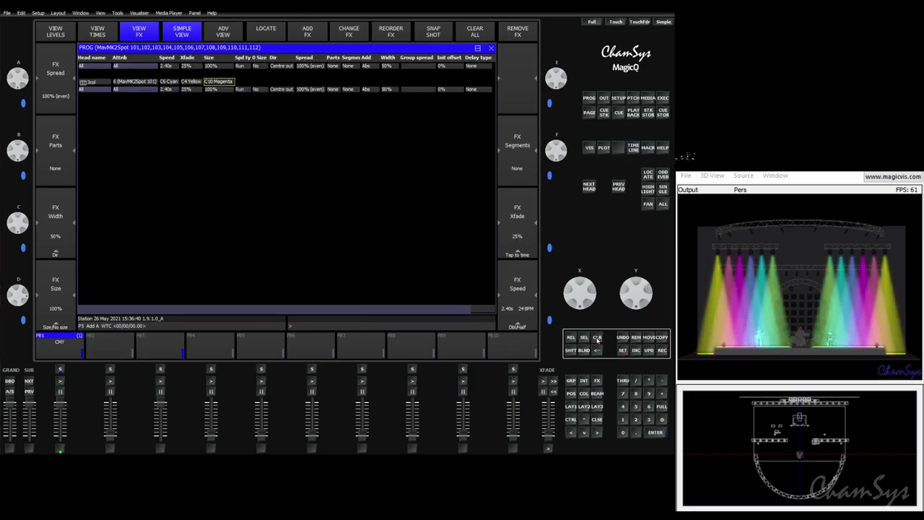
pyautogui.hotkey('ctrl', 'BackSpace')
pyautogui.click(60, 380)
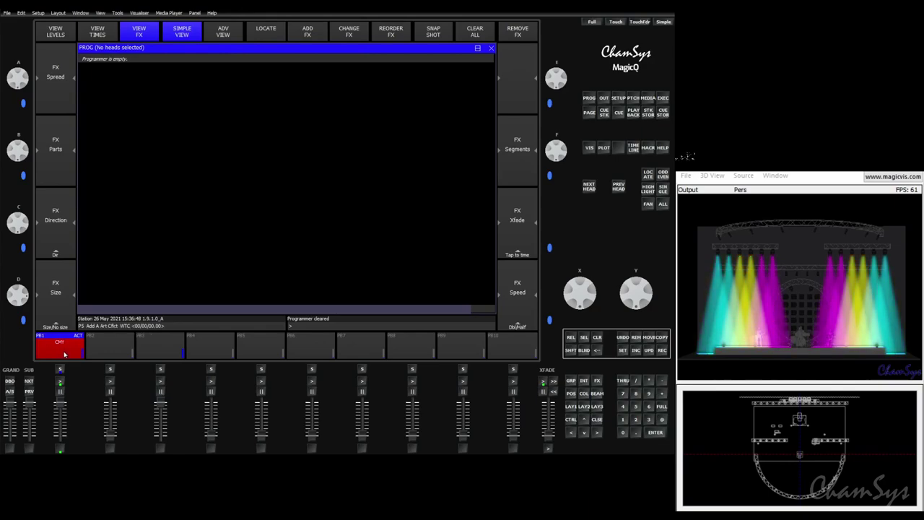
# Step: Put group MavMK2Spot on the Yellow palette, set yellow to 0% and cyan and magenta to full
pyautogui.click(570, 407)
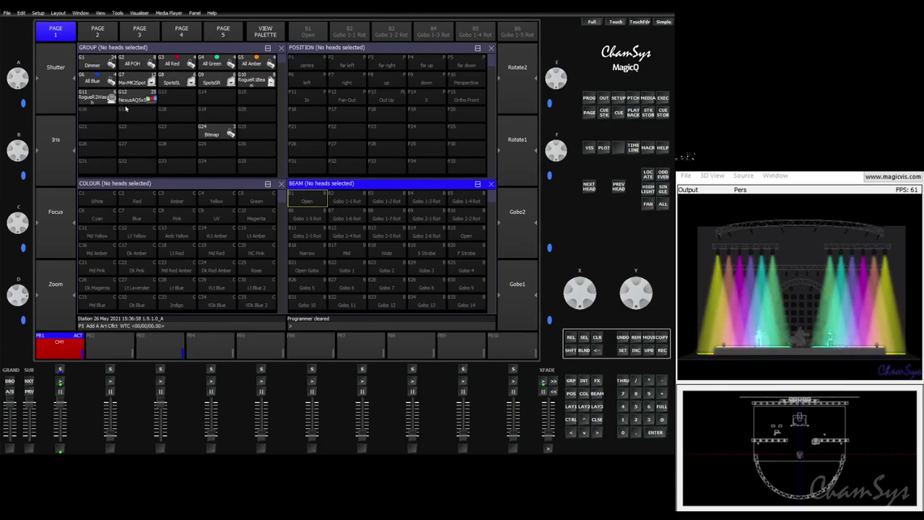
pyautogui.click(137, 81)
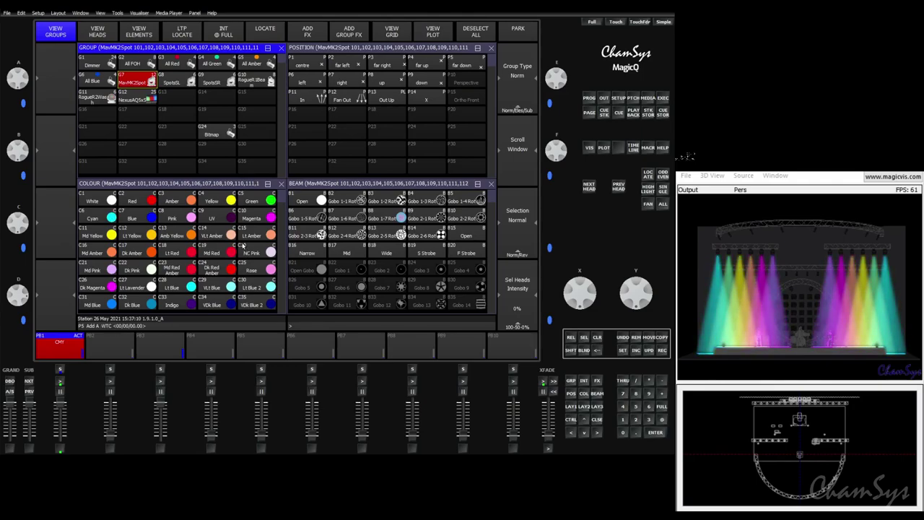
pyautogui.click(217, 202)
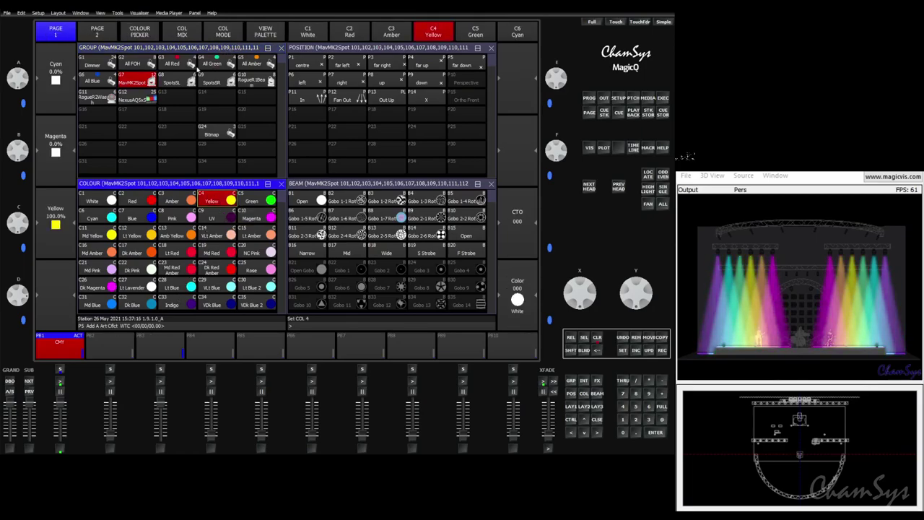
pyautogui.scroll(-10, 18, 222)
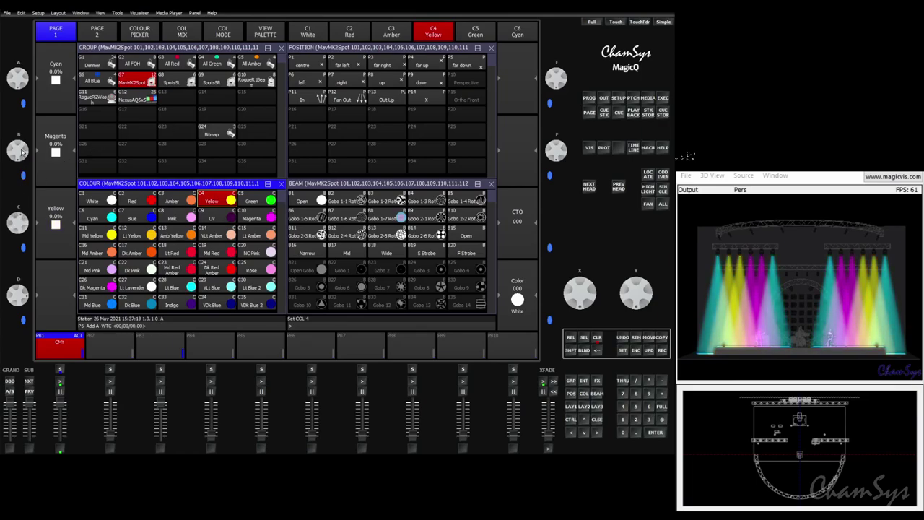
pyautogui.scroll(1, 21, 149)
pyautogui.scroll(10, 20, 149)
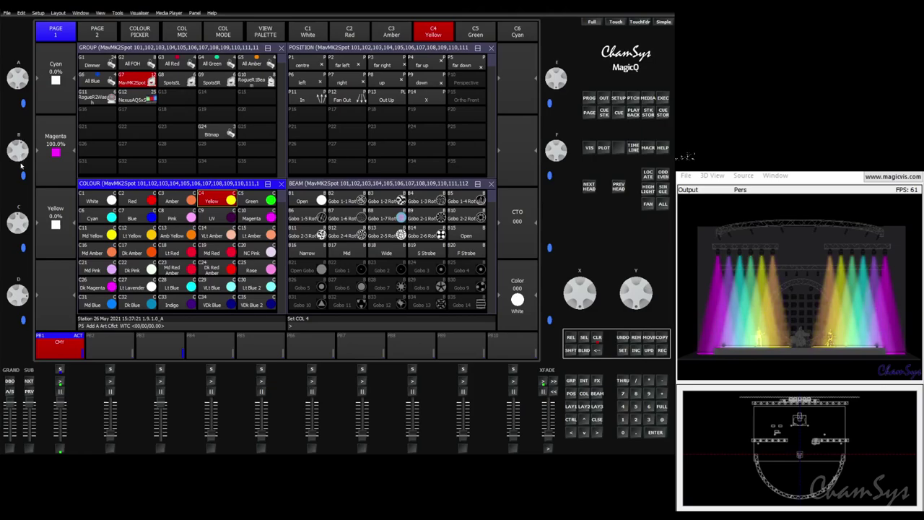
pyautogui.scroll(-1, 20, 149)
pyautogui.scroll(9, 20, 80)
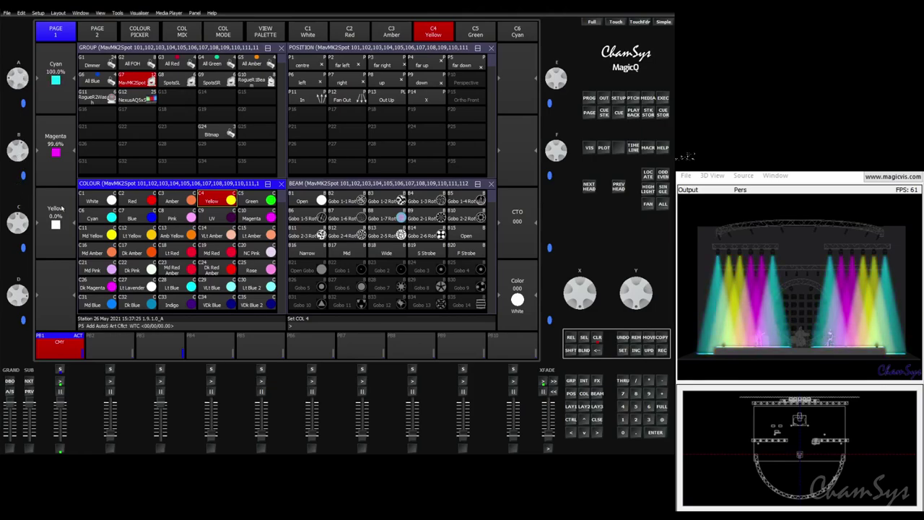
# Step: Record these values over palette C4 Yellow, confirming the overwrite
pyautogui.click(662, 350)
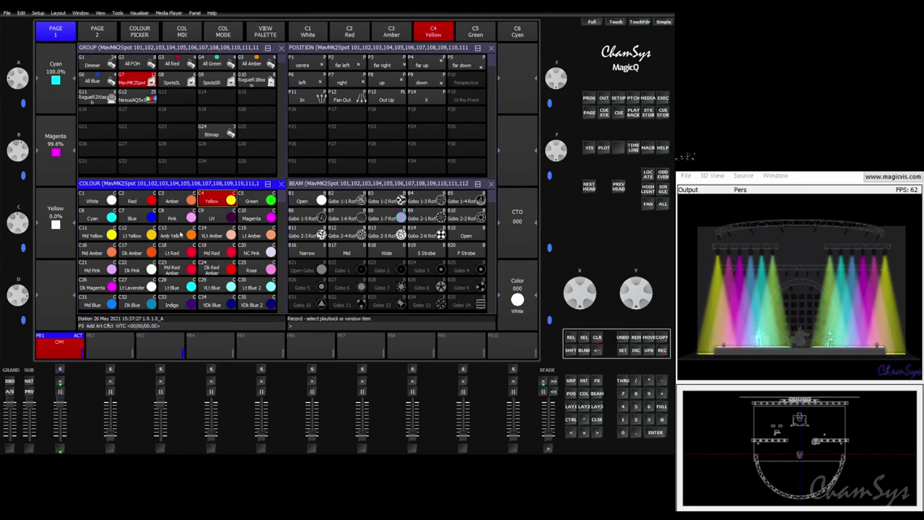
pyautogui.click(218, 202)
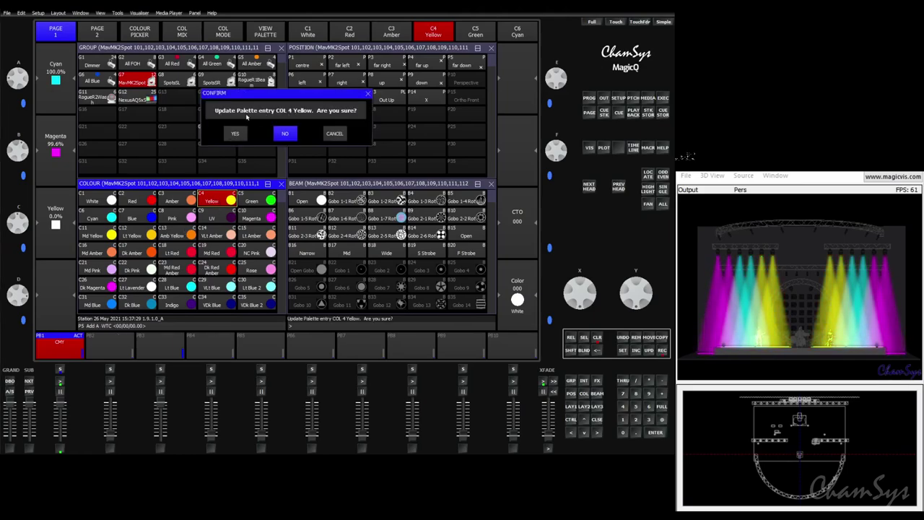
pyautogui.click(235, 134)
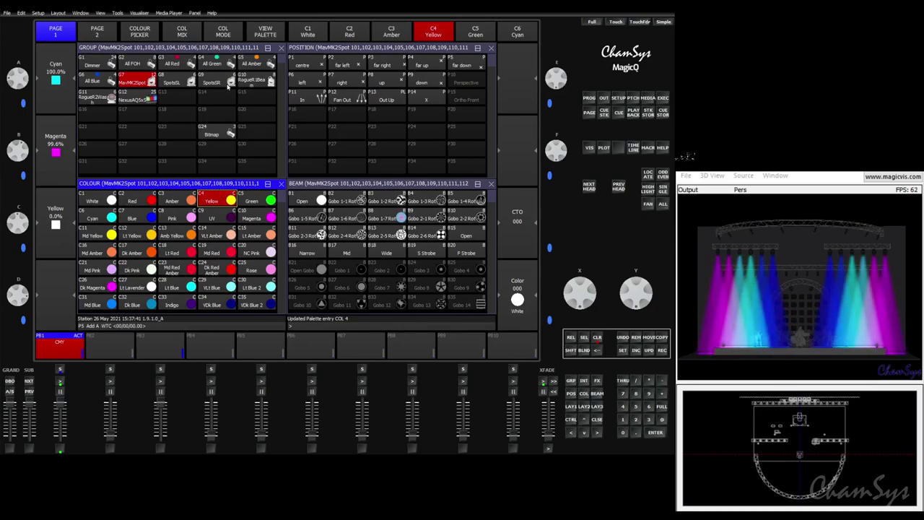
# Step: In the Yellow palette's contents, select the cyan and magenta values of heads 101–112
pyautogui.click(277, 35)
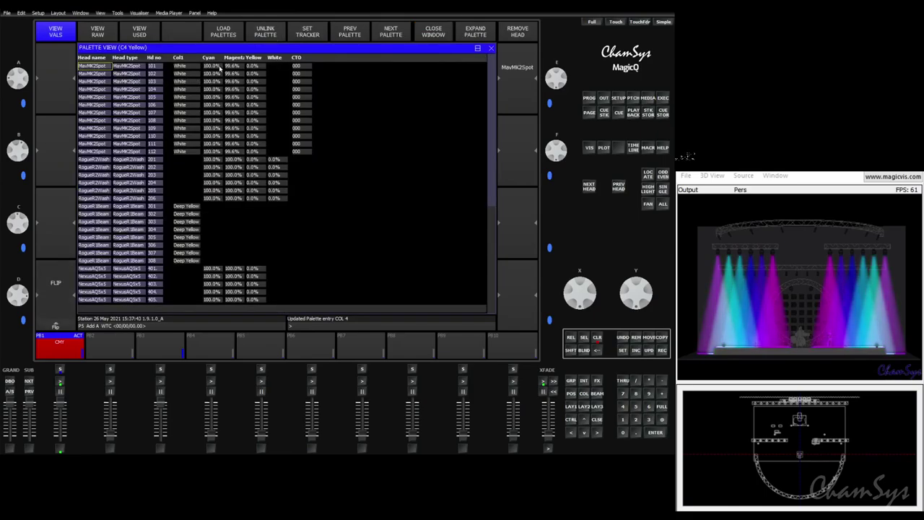
pyautogui.moveTo(211, 68); pyautogui.dragTo(241, 158)
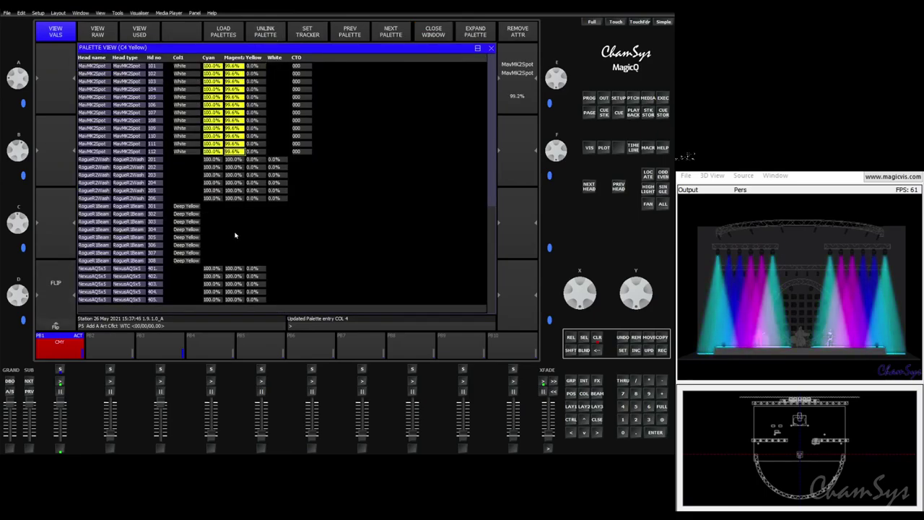
pyautogui.press('Escape')
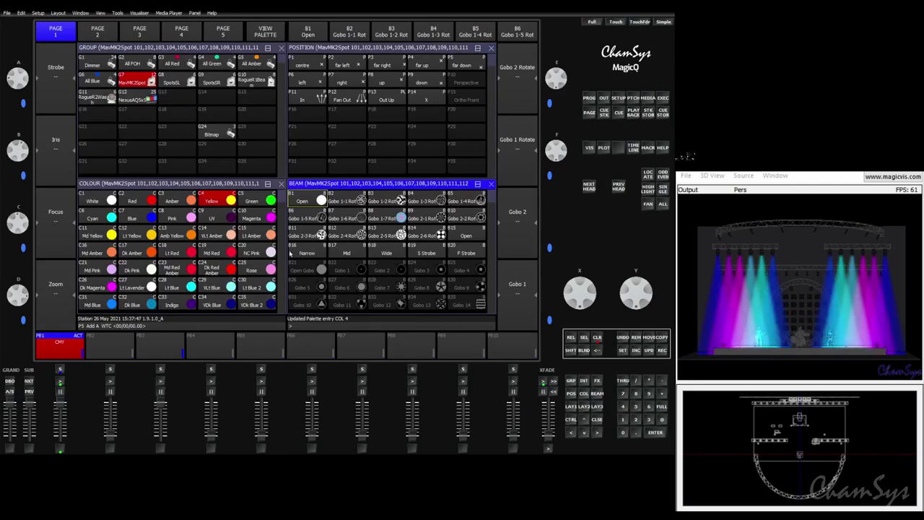
# Step: Set yellow back to 100% and apply the C1 White palette
pyautogui.click(141, 85)
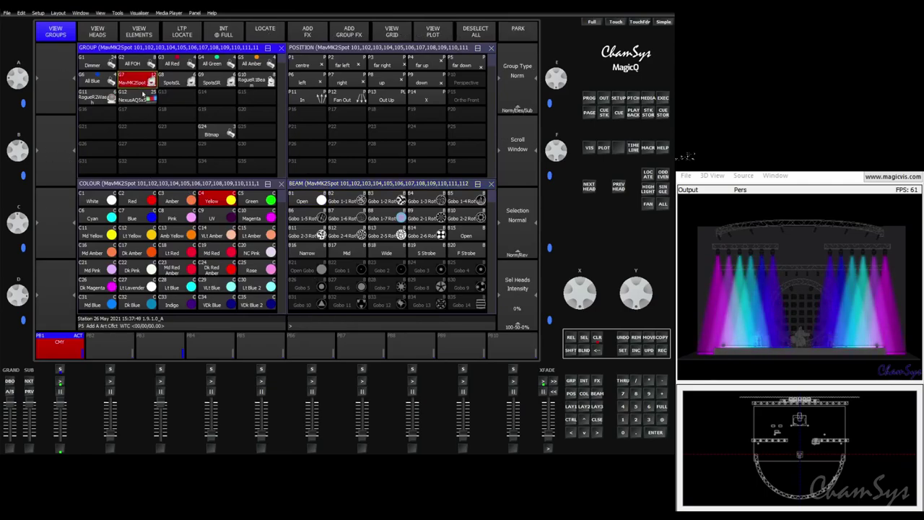
pyautogui.click(217, 185)
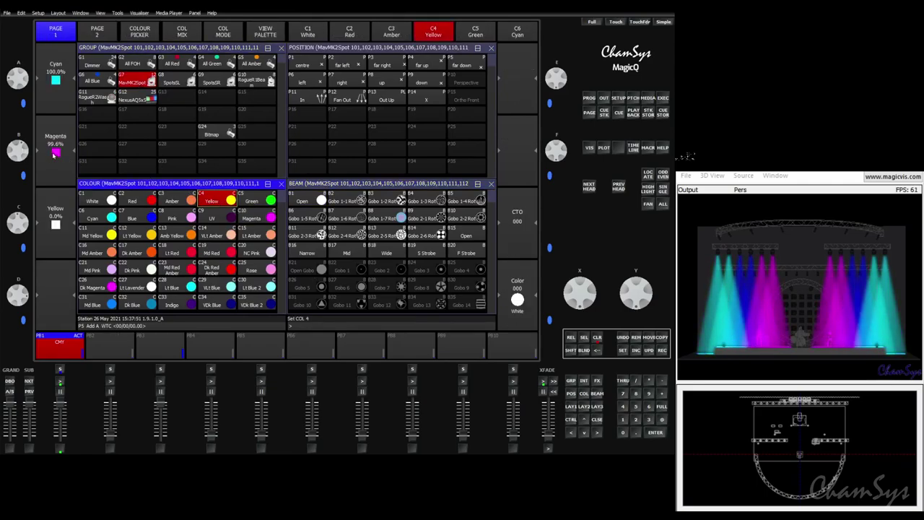
pyautogui.click(56, 209)
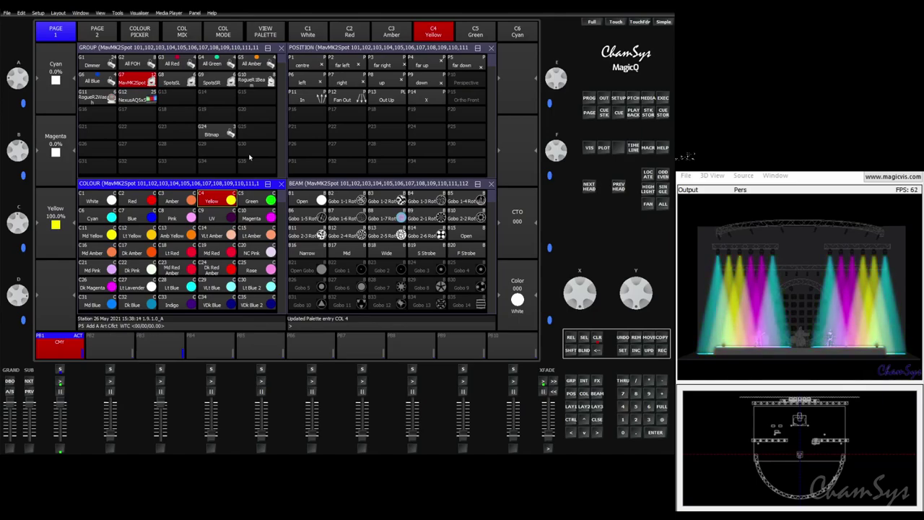
pyautogui.click(99, 201)
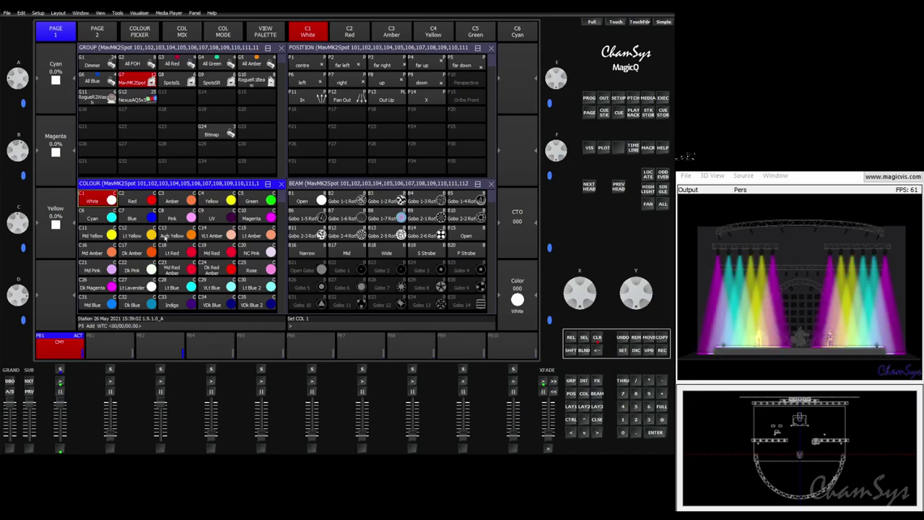
# Step: Watch the CMY chase in the 3D visualiser, then clear the programmer
pyautogui.click(835, 320)
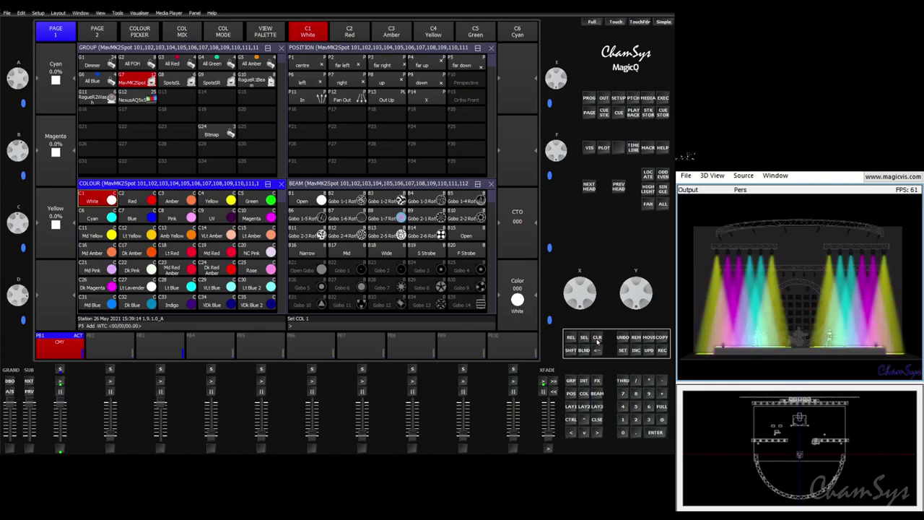
pyautogui.click(597, 340)
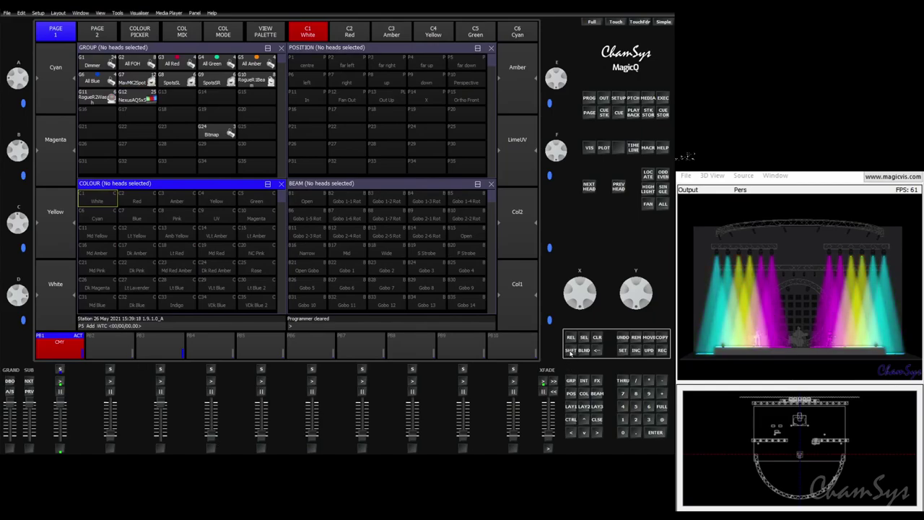
# Step: Release playback 1, select the MavMK2Spot group, and list the Position effect files
pyautogui.click(570, 351)
pyautogui.click(571, 337)
pyautogui.click(130, 83)
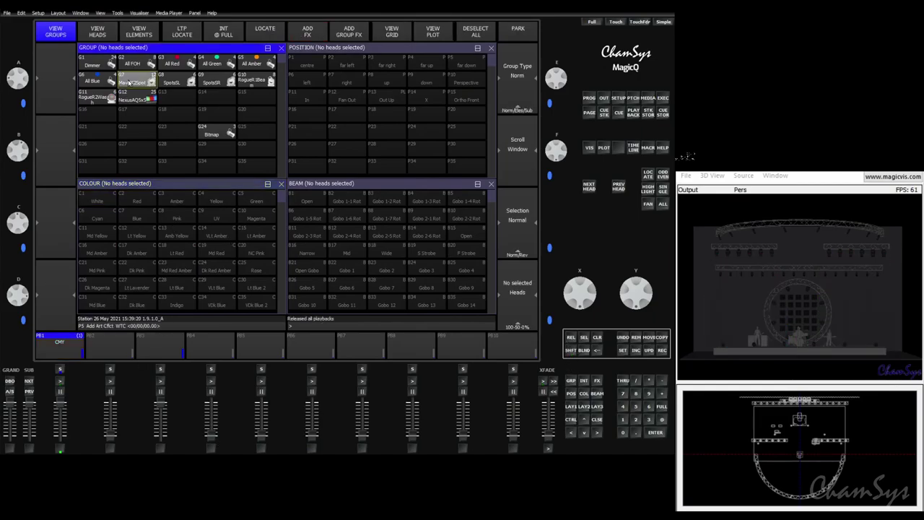
pyautogui.click(130, 83)
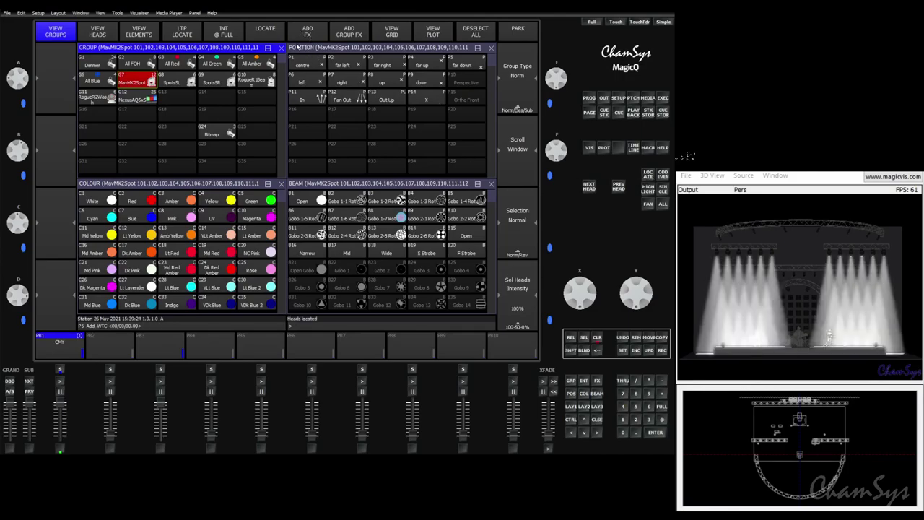
pyautogui.click(307, 32)
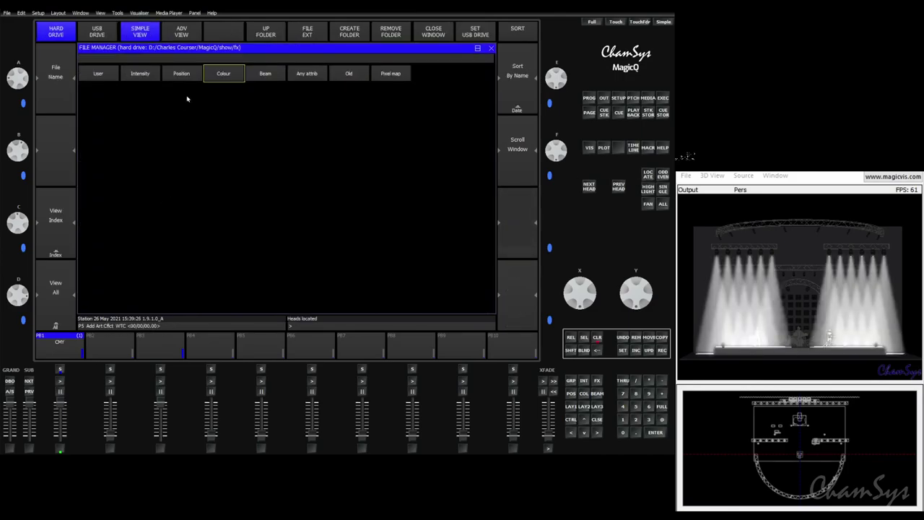
pyautogui.click(181, 73)
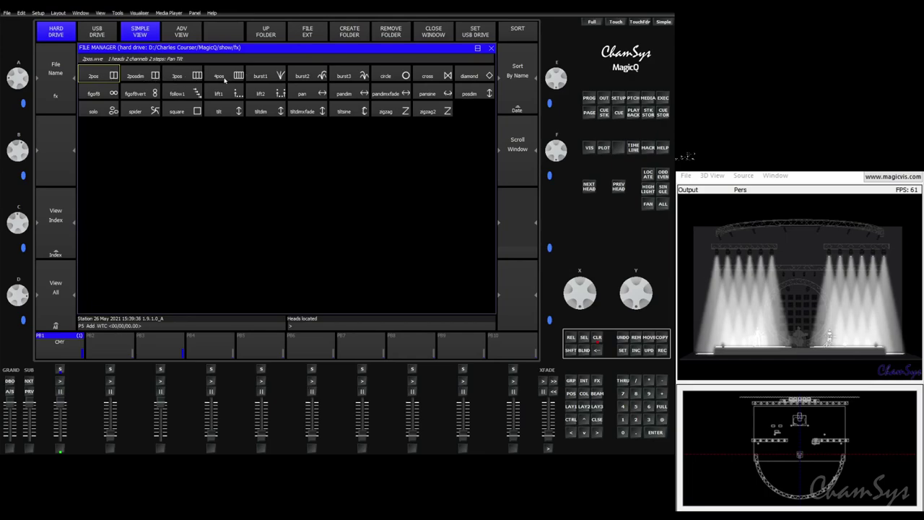
# Step: Apply the 3pos effect to the spots using the P12 Fan Out, P13 Out Up and P14 X palettes
pyautogui.click(180, 77)
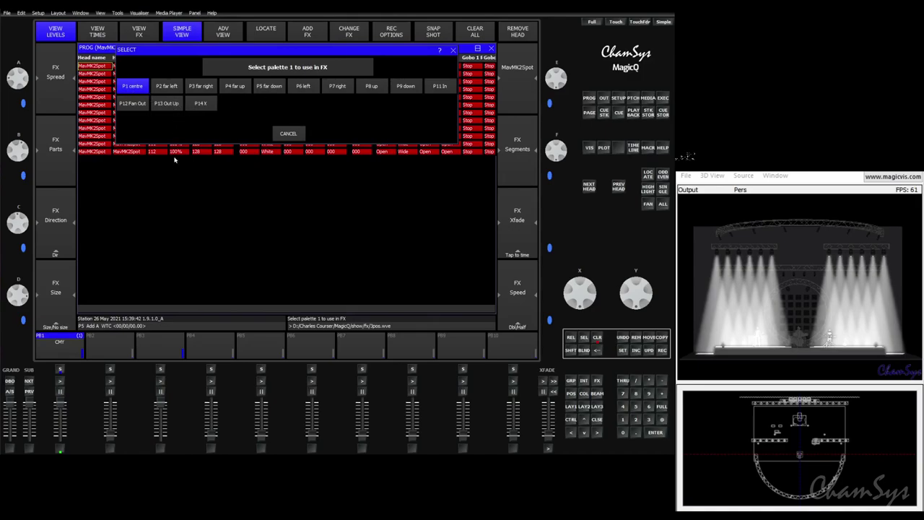
pyautogui.click(133, 105)
pyautogui.click(164, 108)
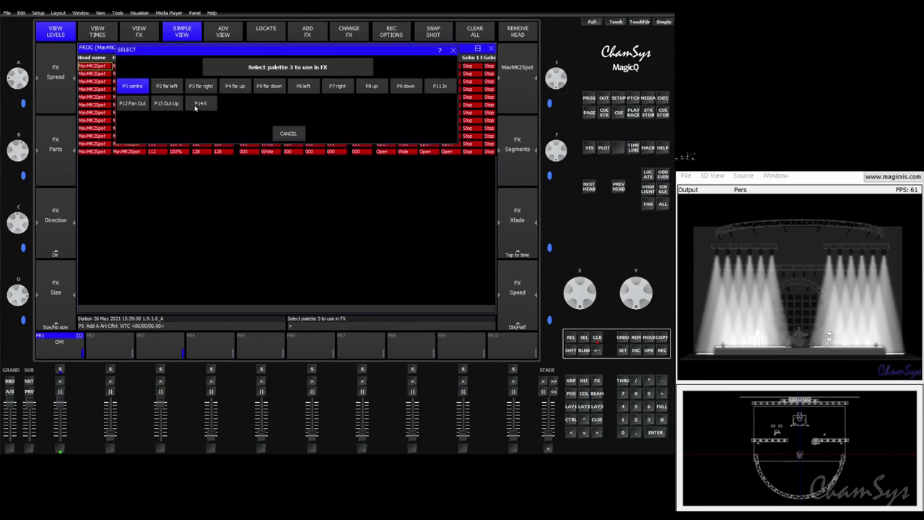
pyautogui.click(196, 106)
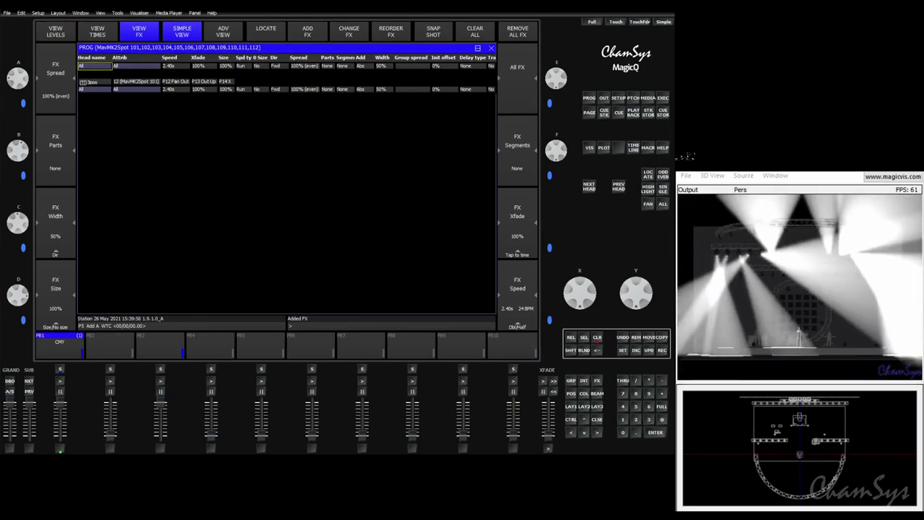
# Step: Set the 3pos effect's Spread to 0 and watch the spots move together in the visualiser
pyautogui.click(305, 89)
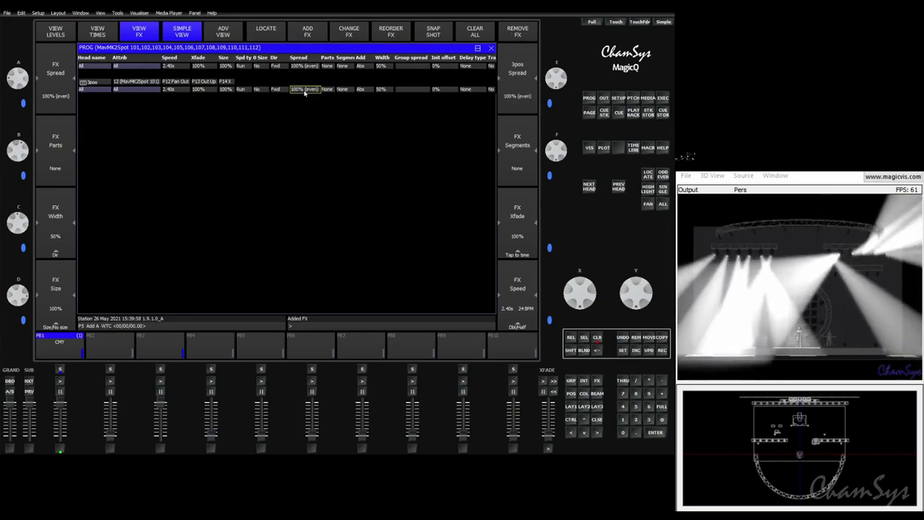
pyautogui.write('0')
pyautogui.press('Return')
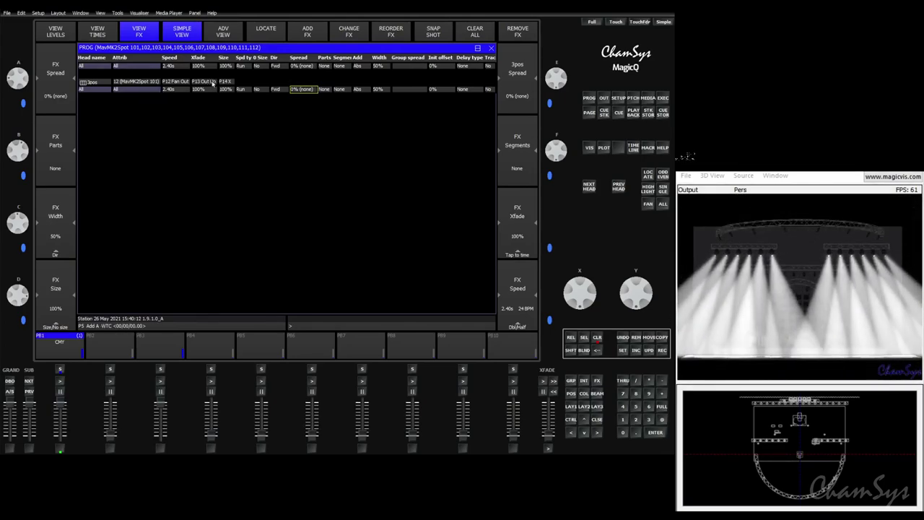
pyautogui.click(818, 309)
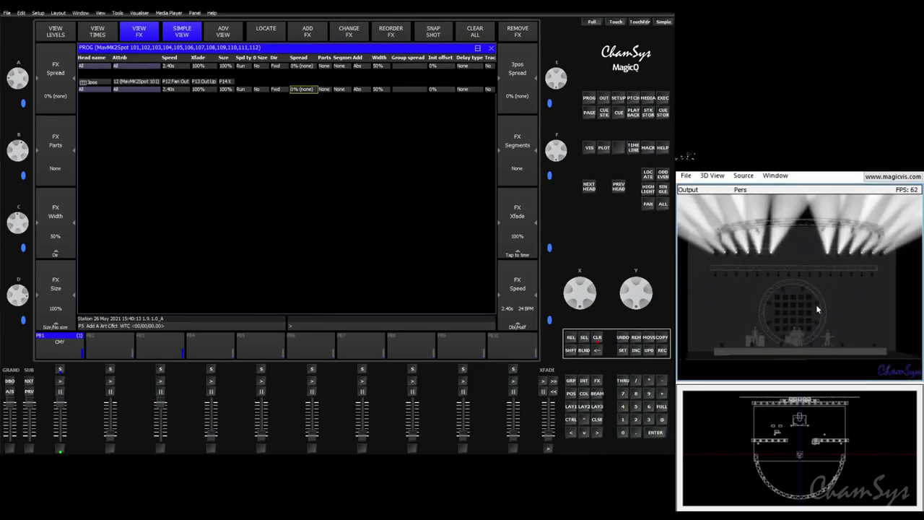